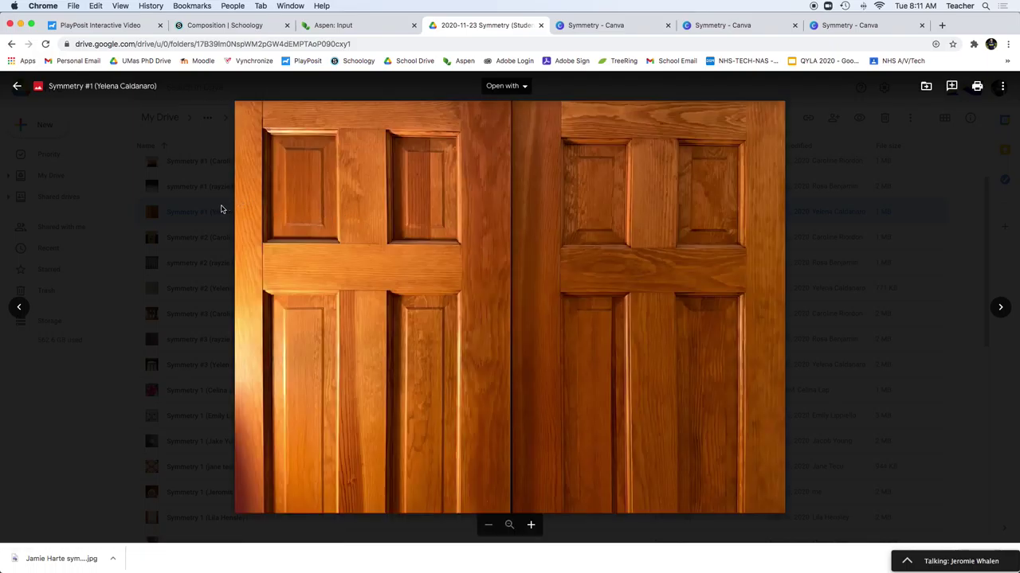
# Close the wooden-door photo preview and return to the top of the Drive file list
pyautogui.press('Escape')
pyautogui.scroll(3, 289, 200)
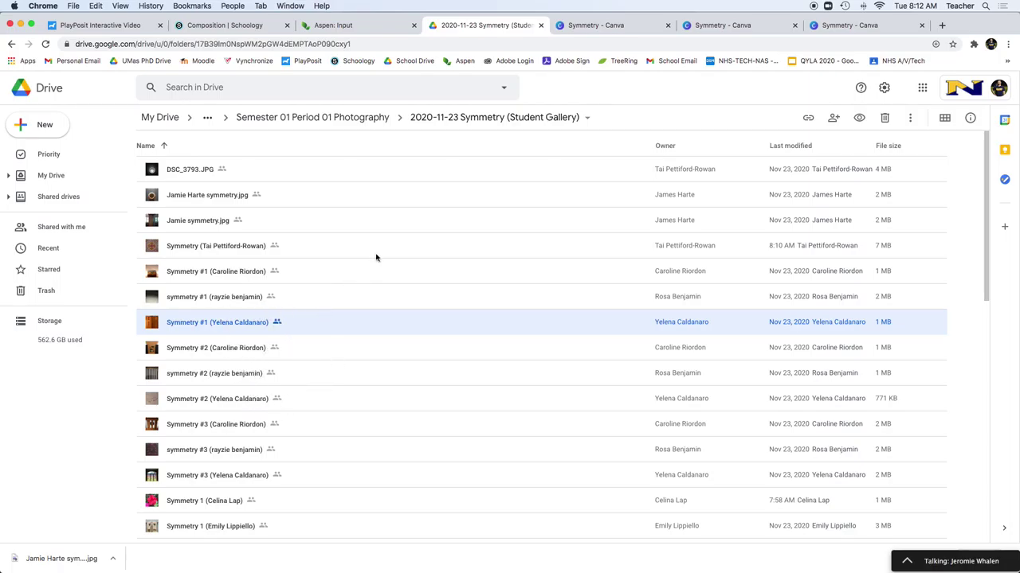
# Switch the student gallery folder to grid view and browse the symmetry photo thumbnails
pyautogui.click(945, 119)
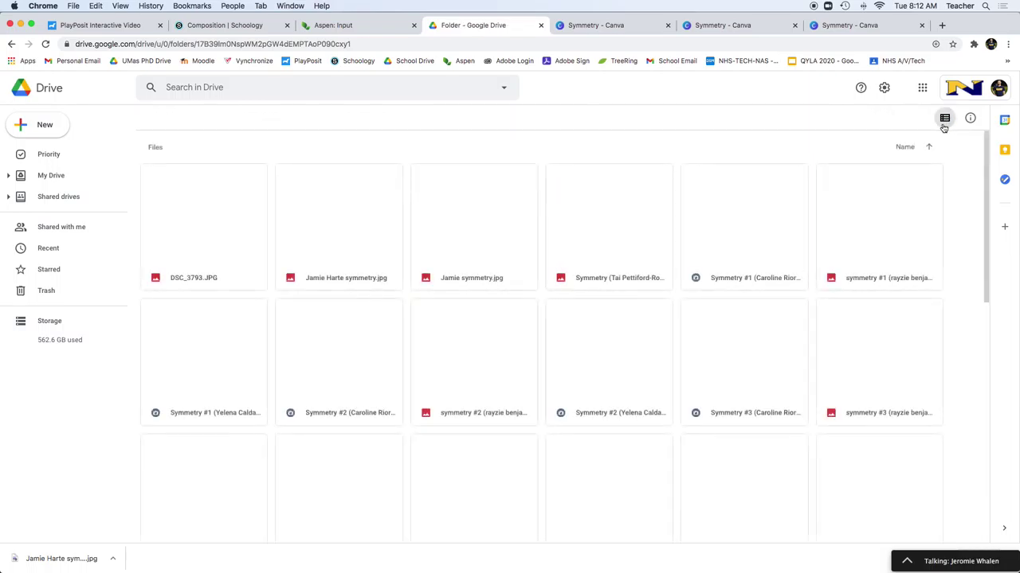
pyautogui.scroll(-3, 617, 285)
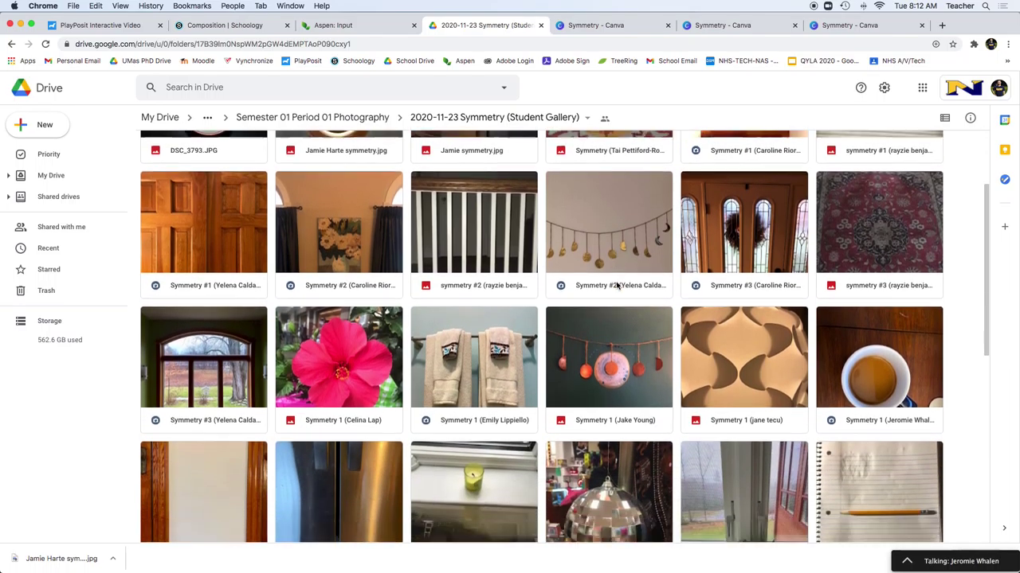
pyautogui.scroll(-3, 616, 285)
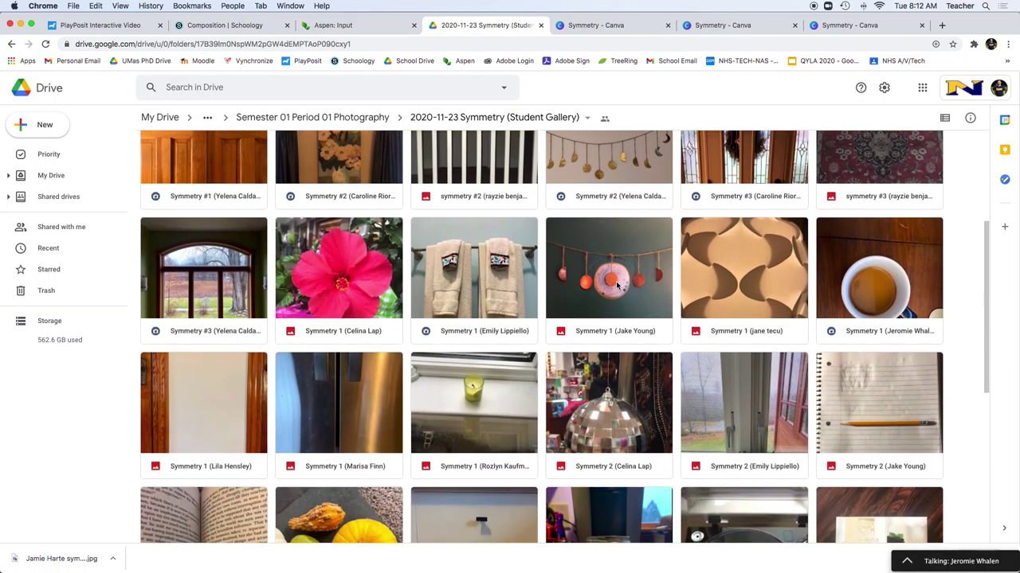
pyautogui.scroll(-6, 617, 287)
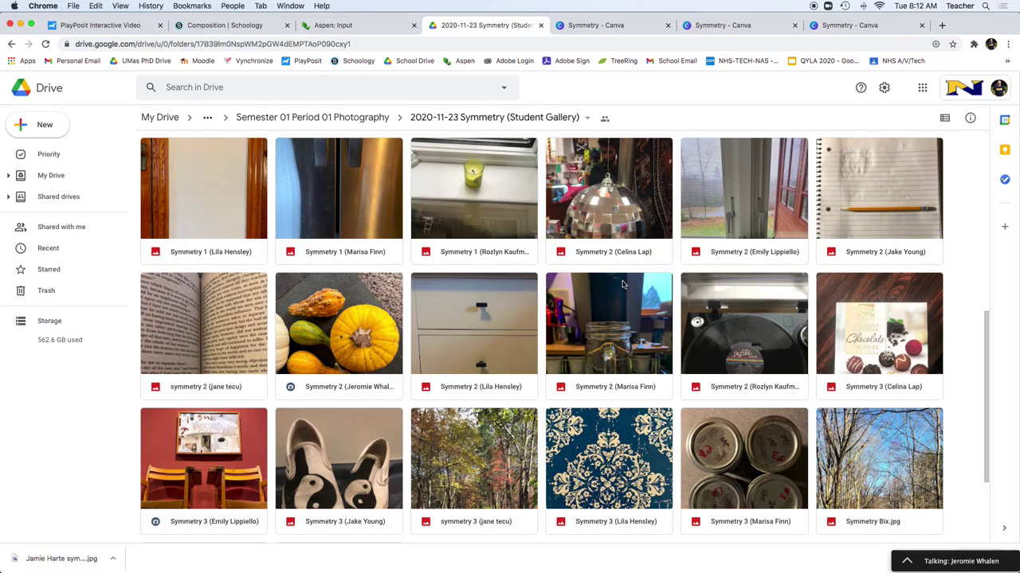
pyautogui.scroll(-4, 568, 274)
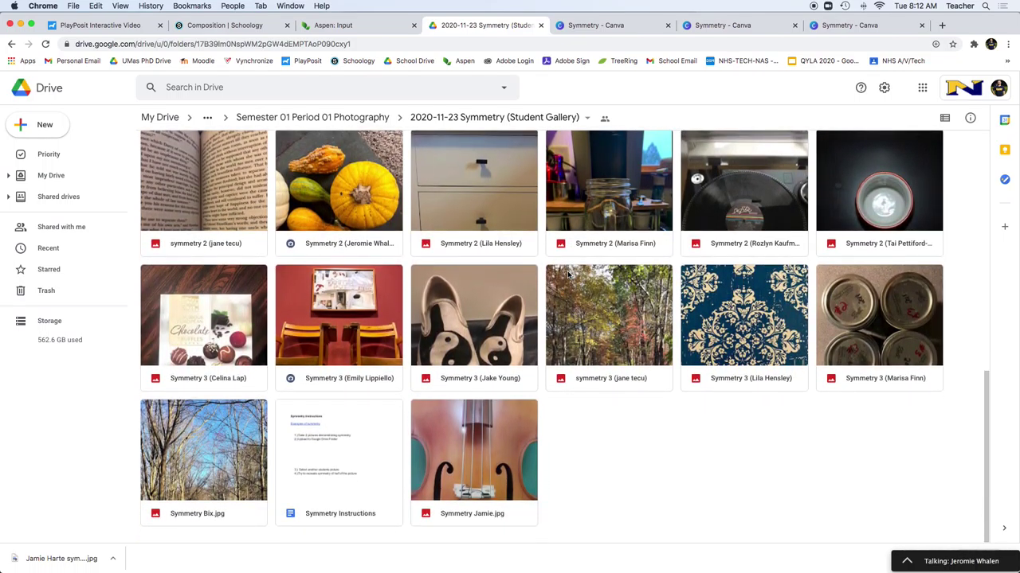
pyautogui.scroll(7, 547, 262)
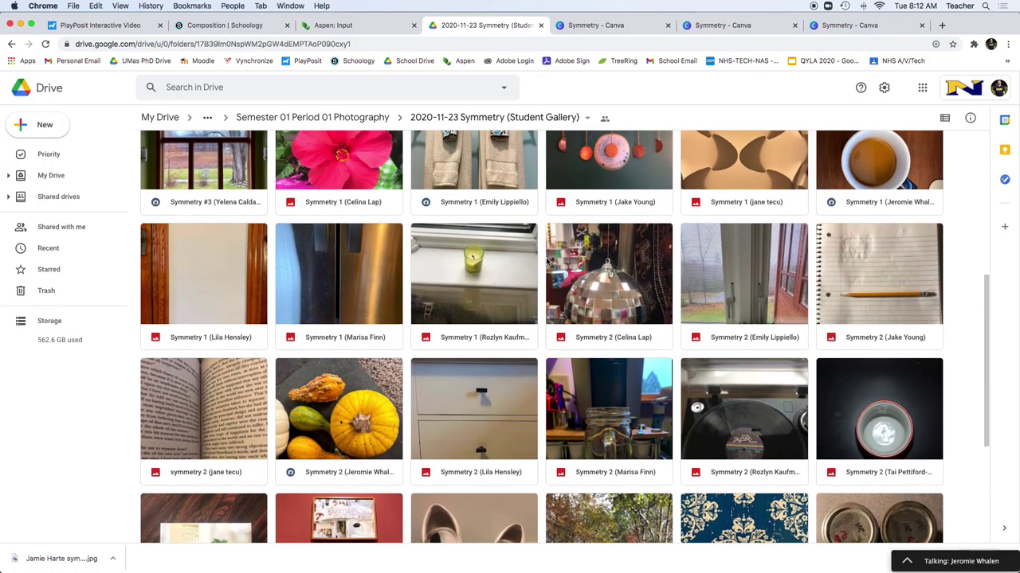
pyautogui.scroll(10, 740, 240)
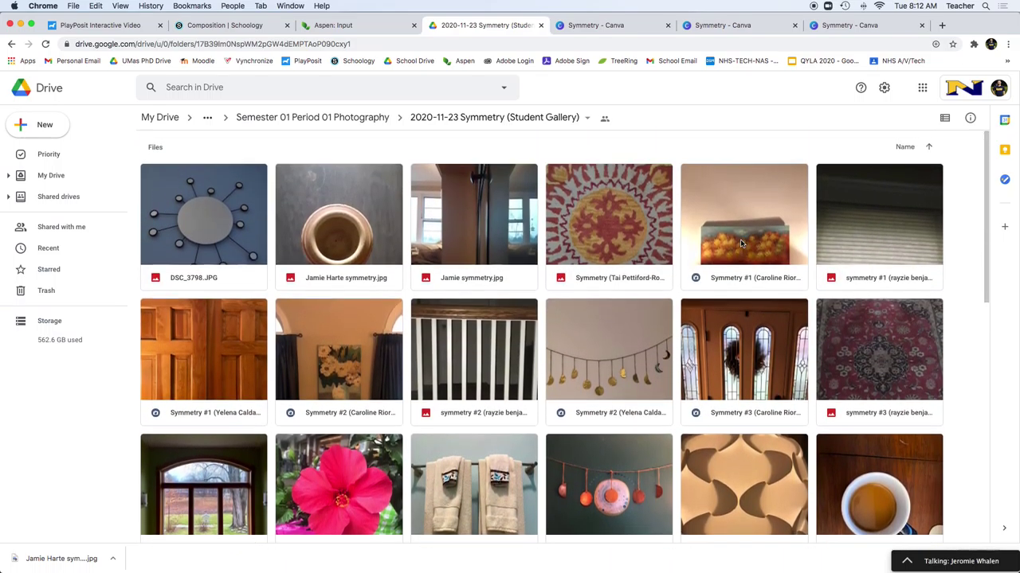
pyautogui.click(323, 234)
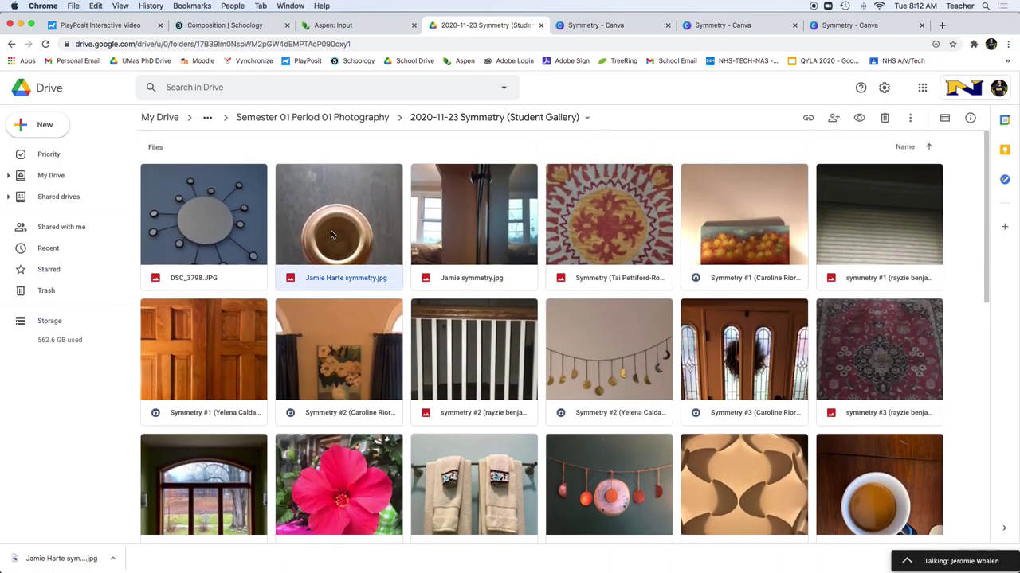
pyautogui.doubleClick(332, 235)
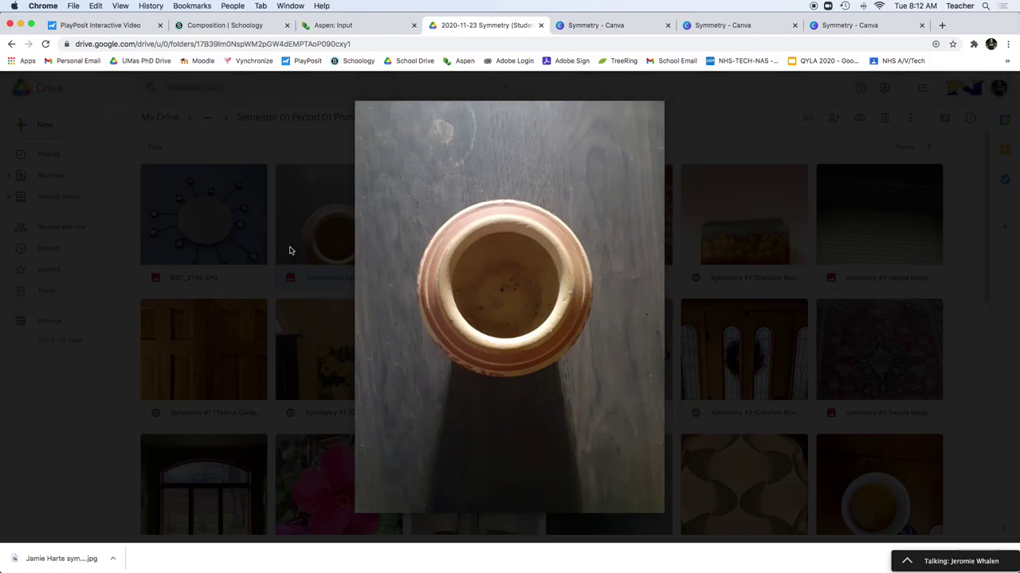
pyautogui.click(289, 250)
pyautogui.scroll(-1, 872, 489)
pyautogui.doubleClick(875, 478)
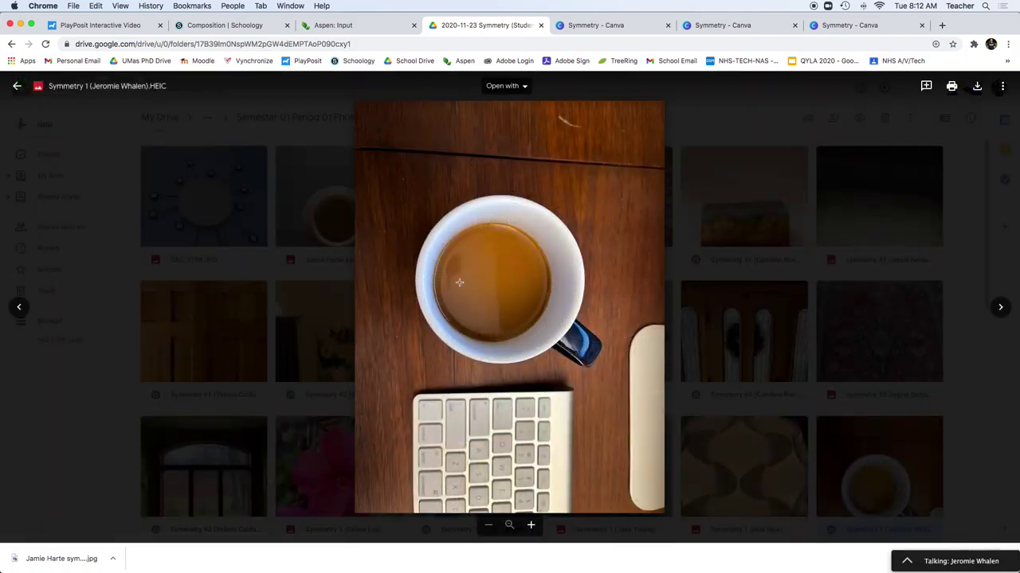
pyautogui.click(325, 224)
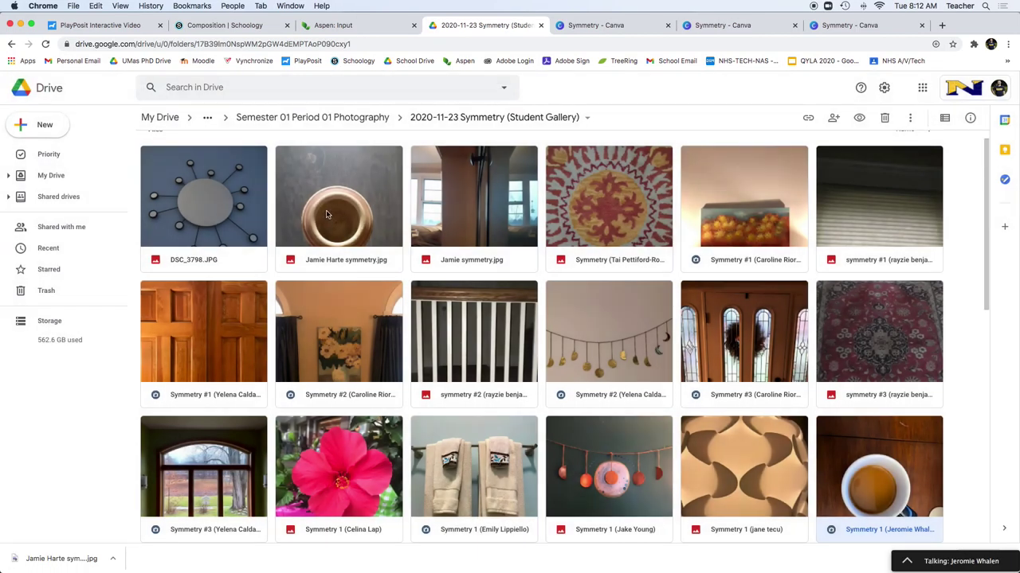
# Go from Canva home through the NHS Technology team to your Symmetry folder
pyautogui.click(712, 25)
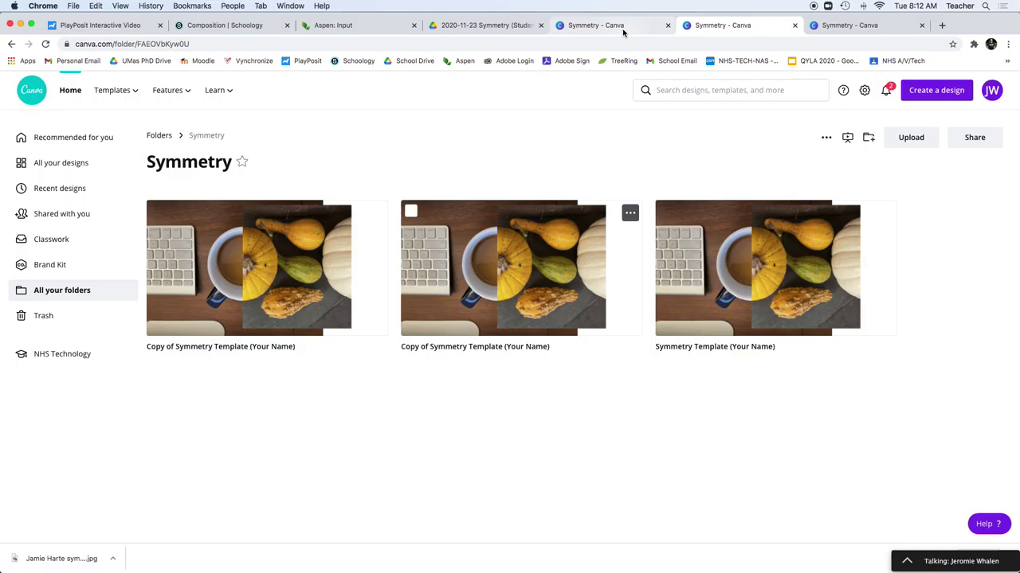
pyautogui.click(619, 29)
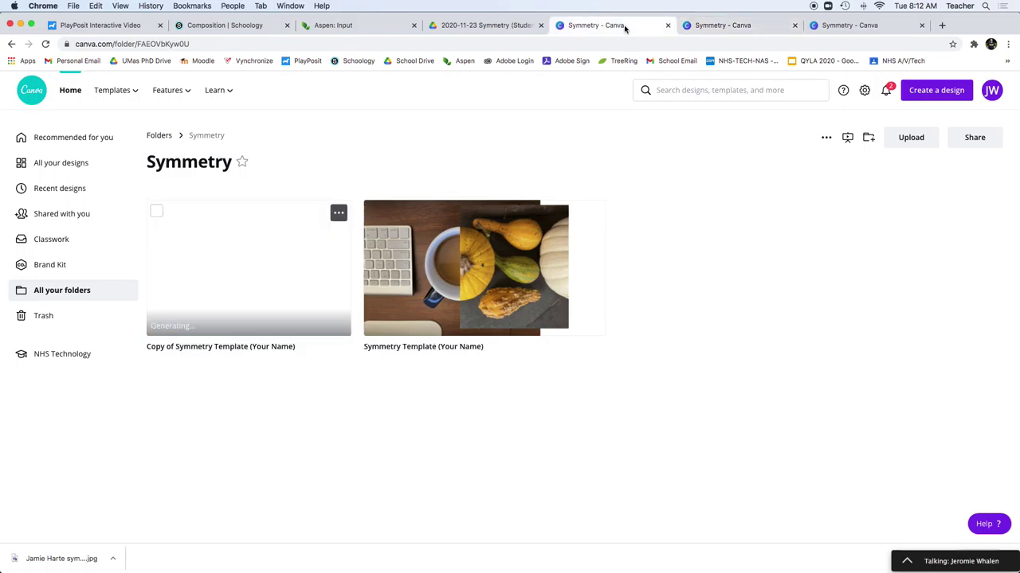
pyautogui.click(70, 91)
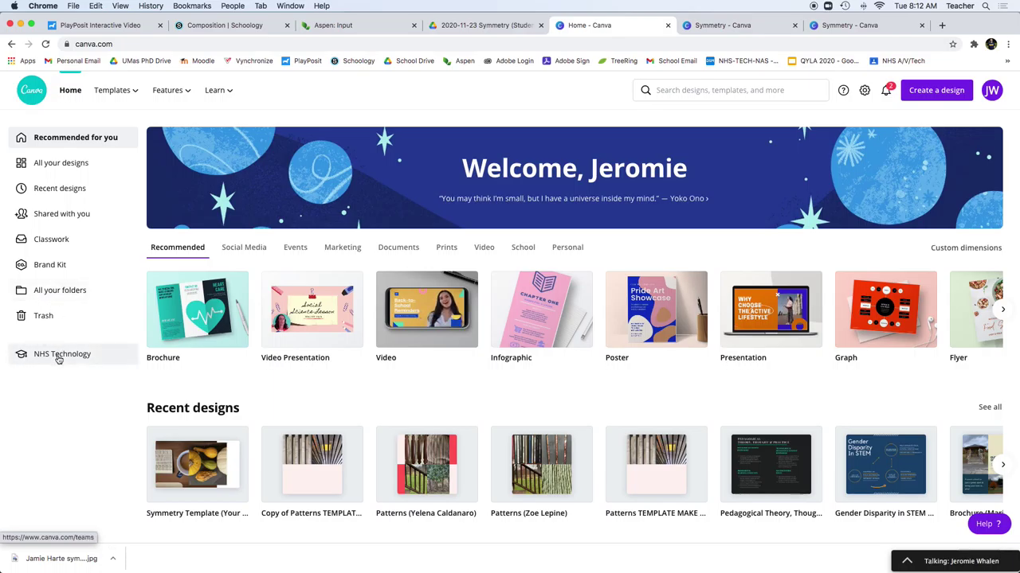
pyautogui.click(88, 356)
pyautogui.click(218, 329)
pyautogui.click(62, 291)
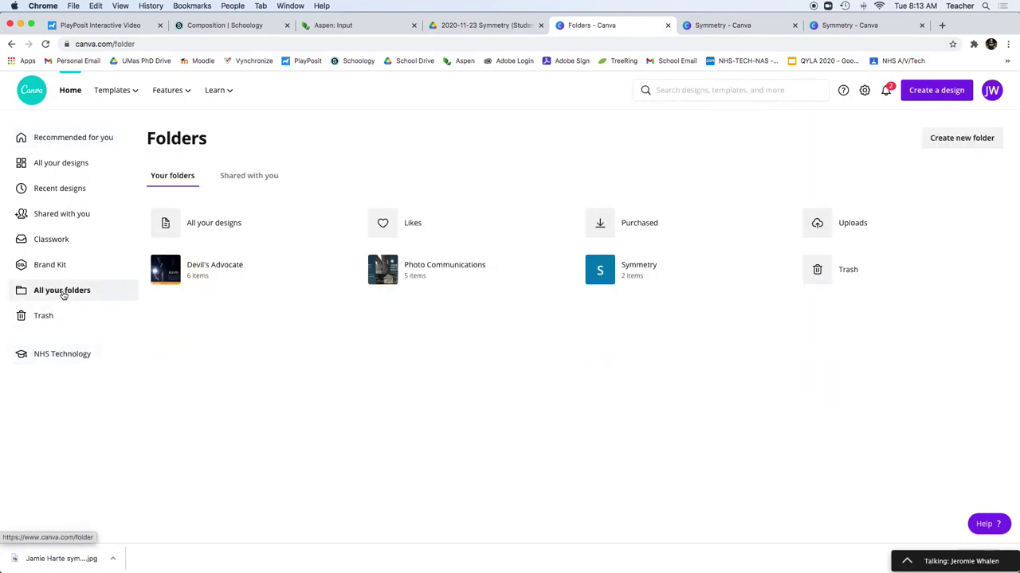
pyautogui.click(652, 269)
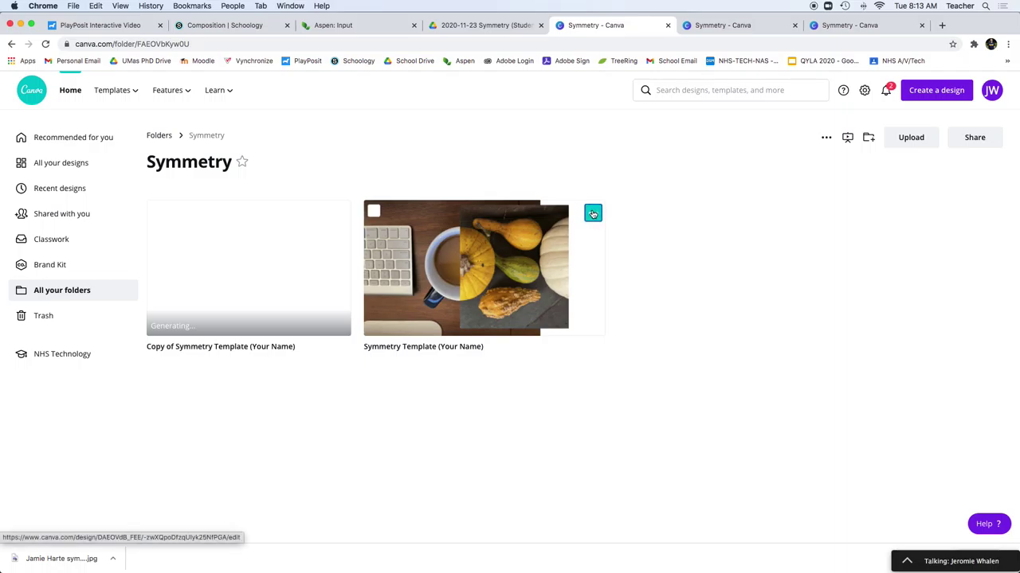
# Make a copy of the Symmetry Template design and open the copy
pyautogui.click(592, 214)
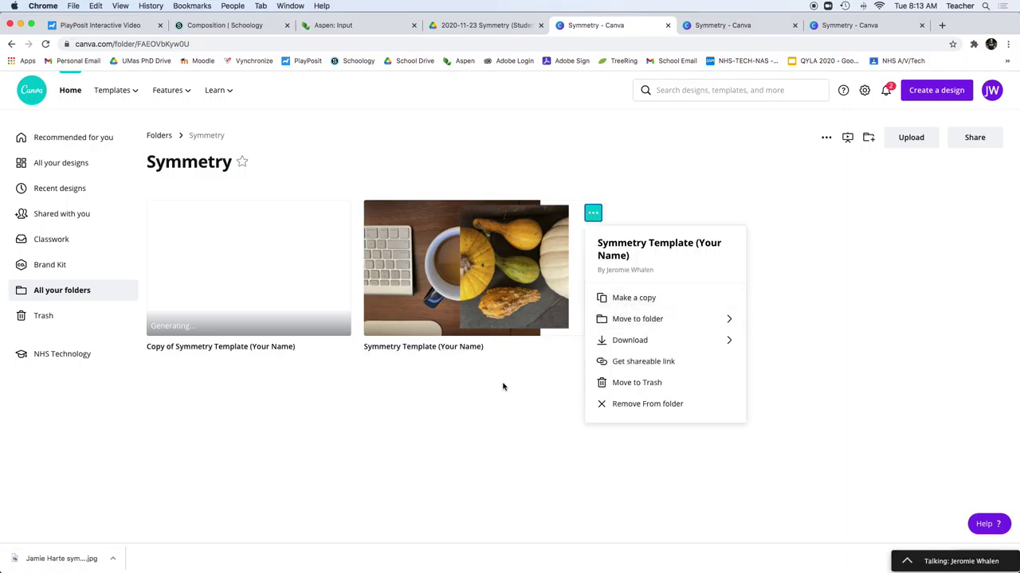
pyautogui.click(499, 403)
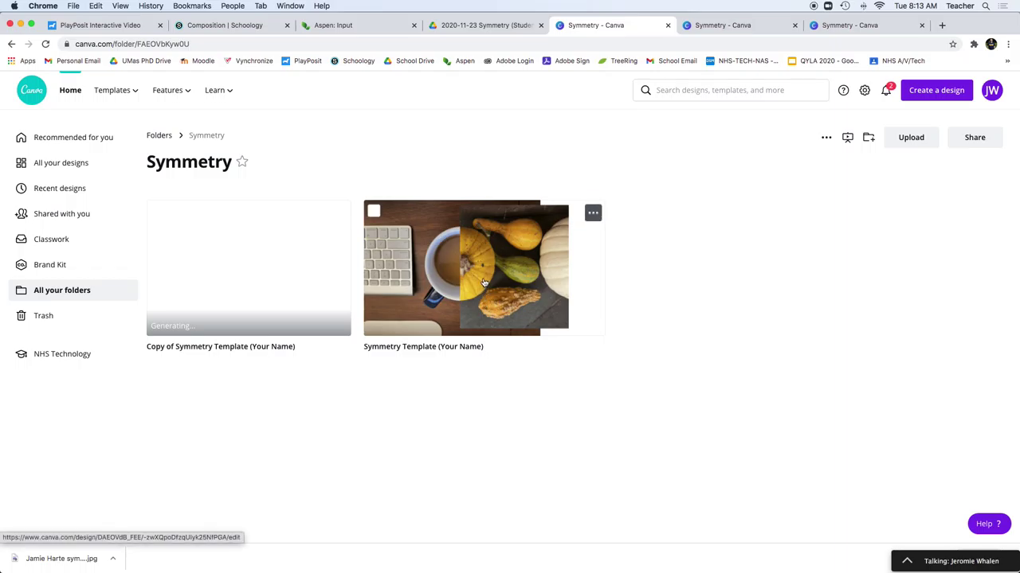
pyautogui.click(592, 213)
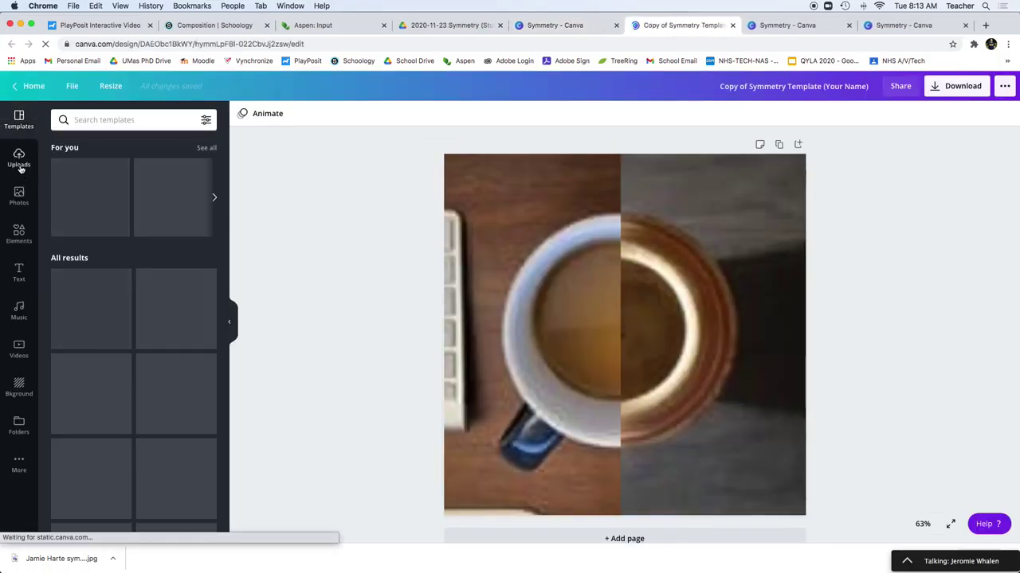
# Show the uploaded images and delete both coffee-cup half photos from the template
pyautogui.click(18, 158)
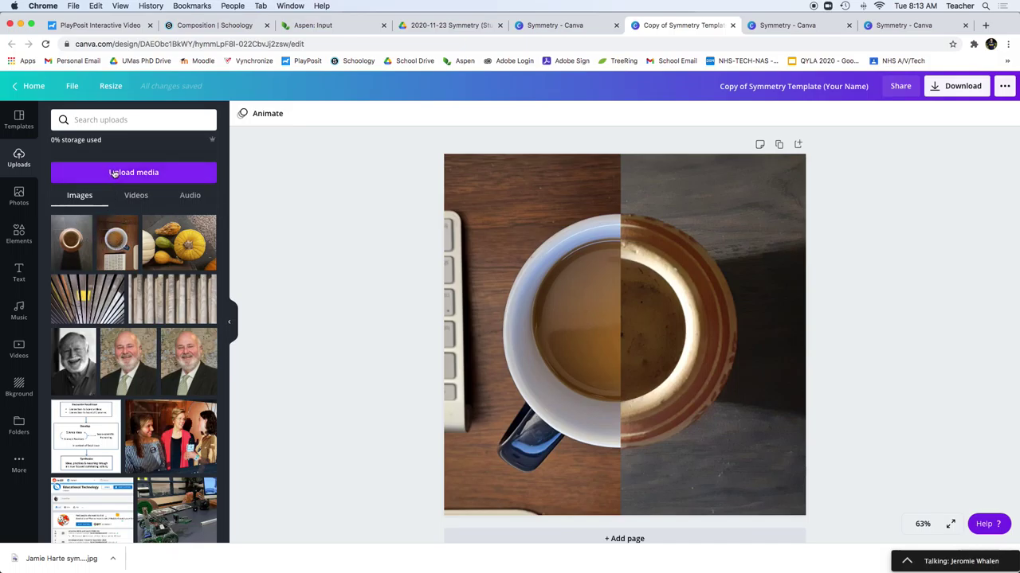
pyautogui.click(581, 299)
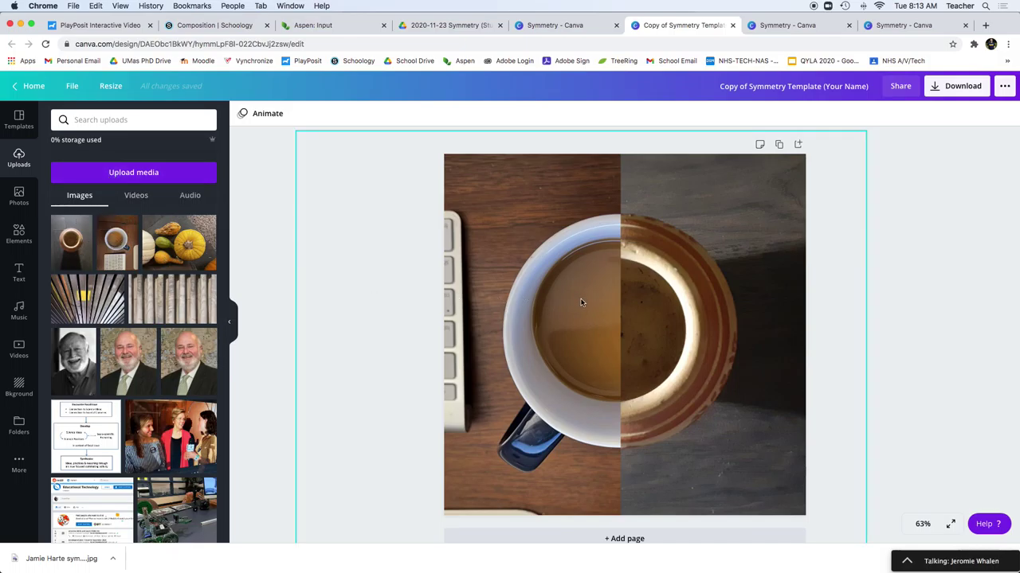
pyautogui.press('Delete')
pyautogui.click(642, 314)
pyautogui.press('Delete')
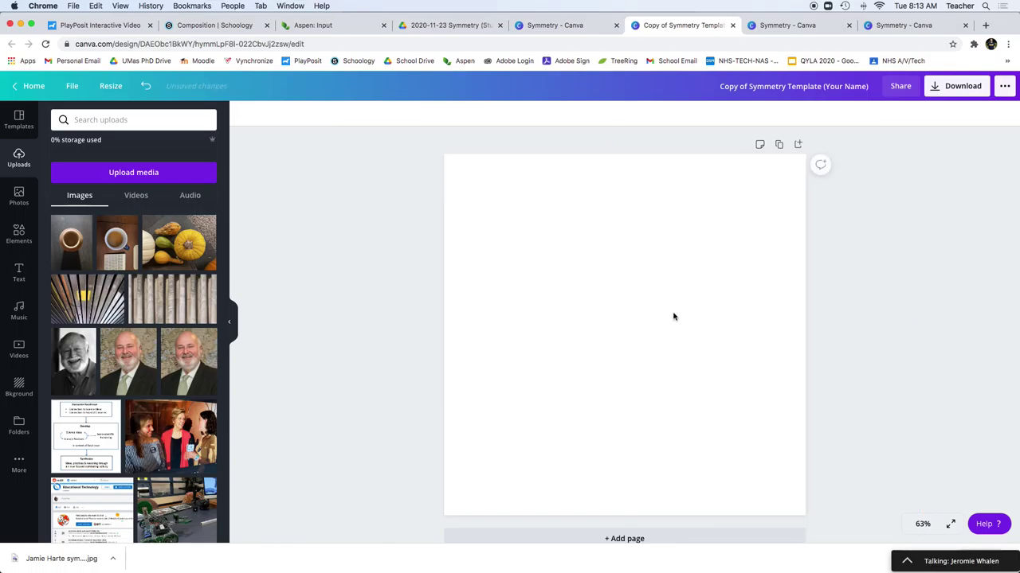
# Place the pottery photo rotated a quarter turn and enlarged over the page, then add the gourds photo
pyautogui.moveTo(71, 242); pyautogui.dragTo(514, 205)
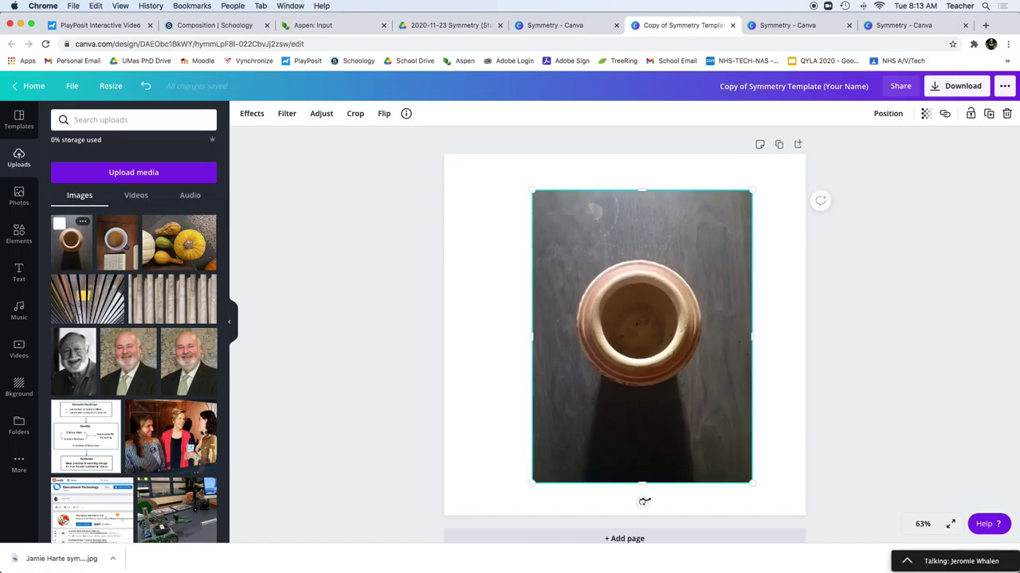
pyautogui.moveTo(644, 502); pyautogui.dragTo(780, 335)
pyautogui.moveTo(773, 319); pyautogui.dragTo(778, 287)
pyautogui.moveTo(566, 368); pyautogui.dragTo(410, 522)
pyautogui.moveTo(545, 413); pyautogui.dragTo(610, 368)
pyautogui.click(183, 247)
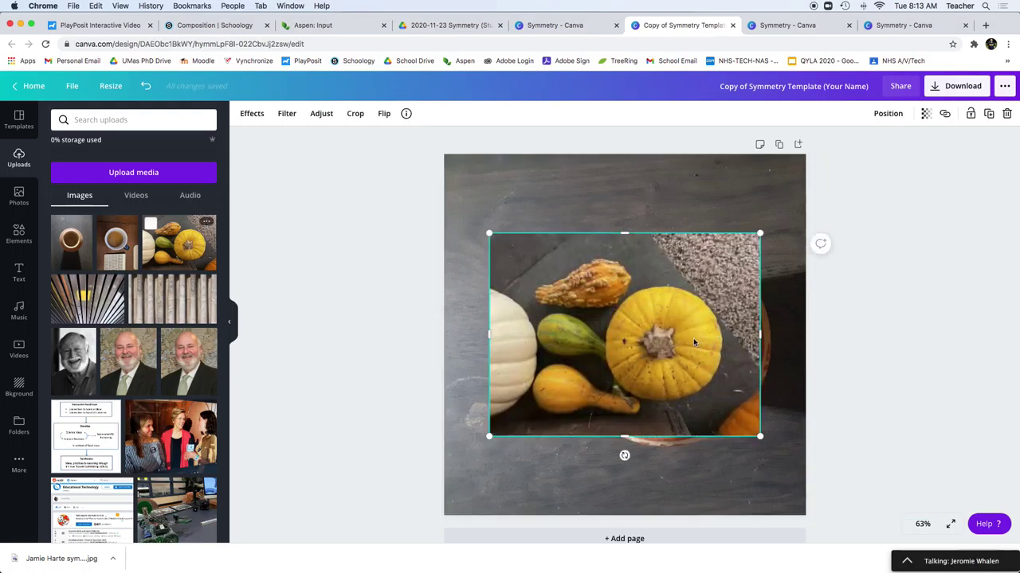
# Enlarge the gourds photo and crop off its right side
pyautogui.moveTo(693, 341); pyautogui.dragTo(518, 253)
pyautogui.moveTo(590, 358); pyautogui.dragTo(765, 569)
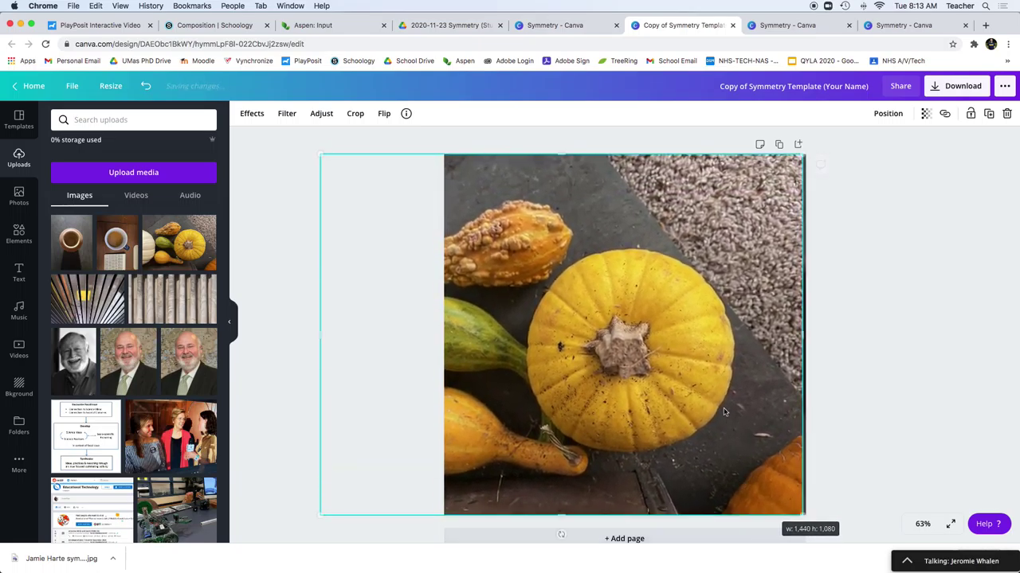
pyautogui.doubleClick(797, 334)
pyautogui.moveTo(802, 154); pyautogui.dragTo(621, 150)
pyautogui.click(631, 211)
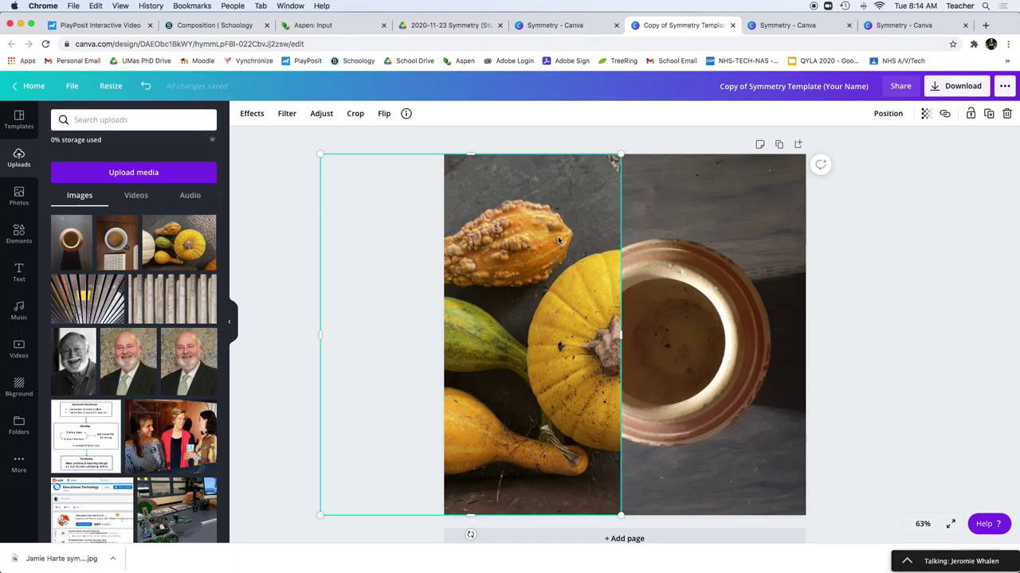
# Resize and position the cropped gourds photo to fill the left half against the pottery
pyautogui.moveTo(544, 237); pyautogui.dragTo(608, 236)
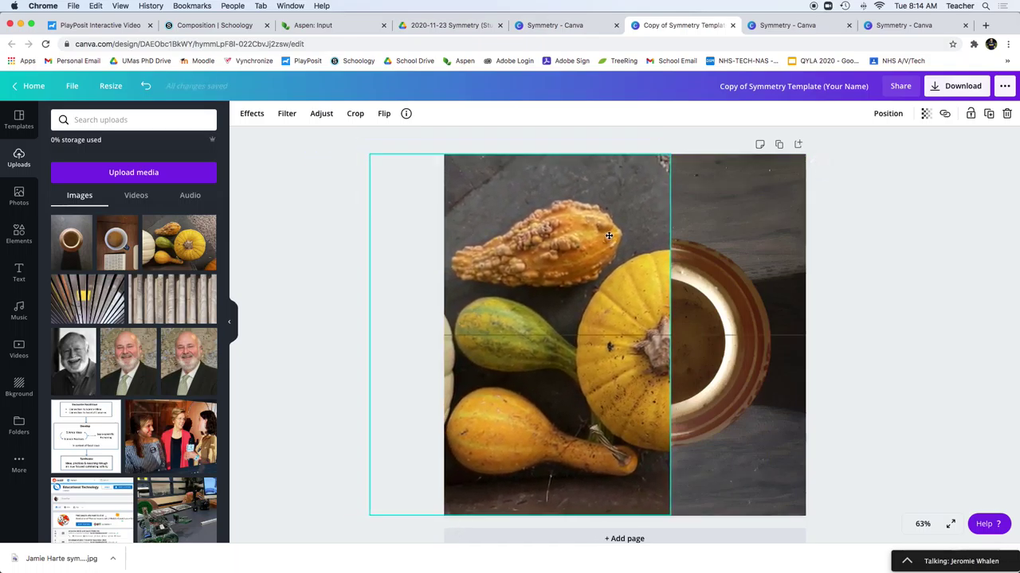
pyautogui.moveTo(368, 155); pyautogui.dragTo(356, 136)
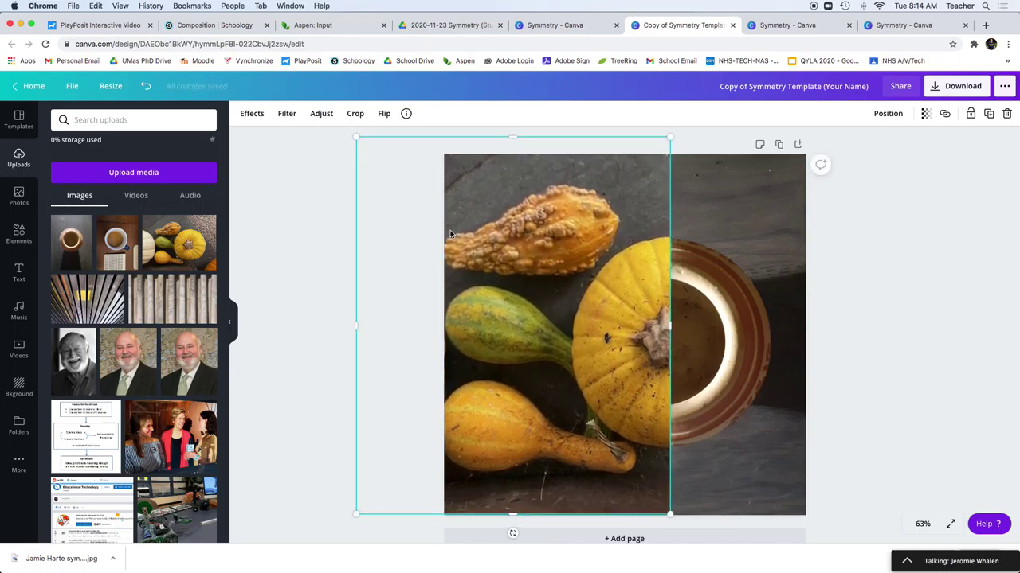
pyautogui.click(669, 137)
pyautogui.moveTo(625, 227); pyautogui.dragTo(593, 230)
pyautogui.click(756, 254)
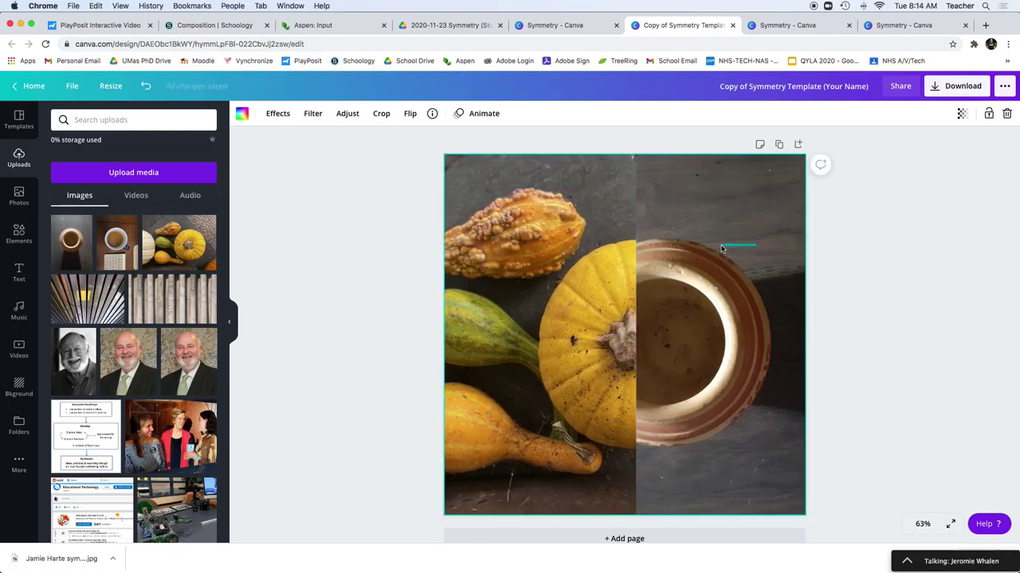
pyautogui.click(722, 250)
pyautogui.click(747, 259)
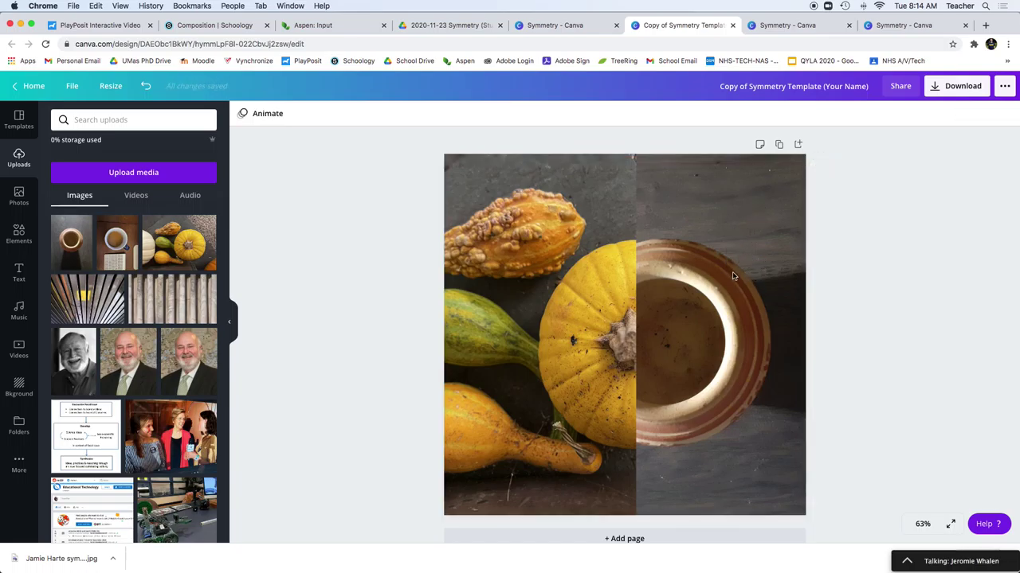
pyautogui.moveTo(587, 329); pyautogui.dragTo(628, 325)
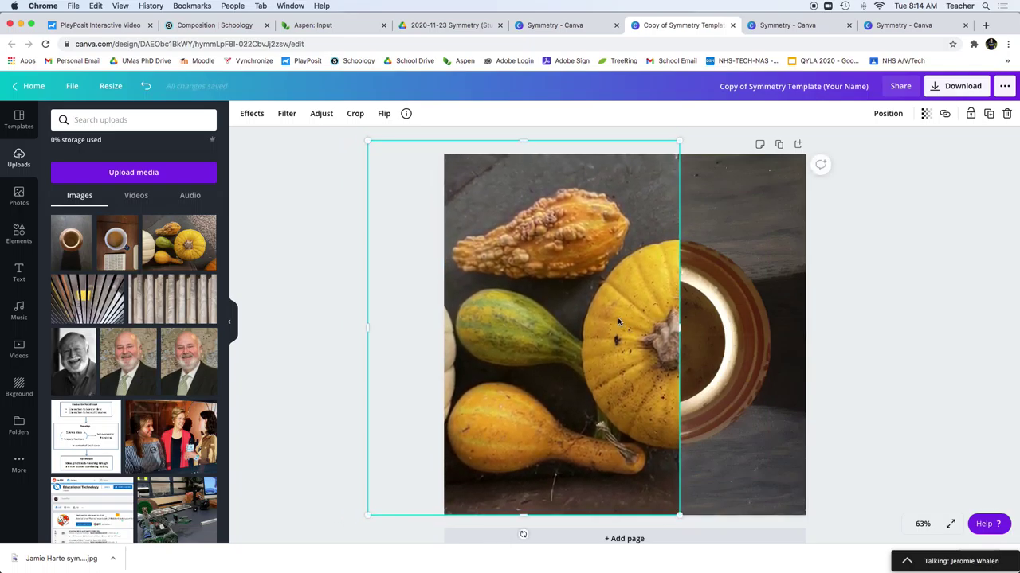
pyautogui.click(343, 327)
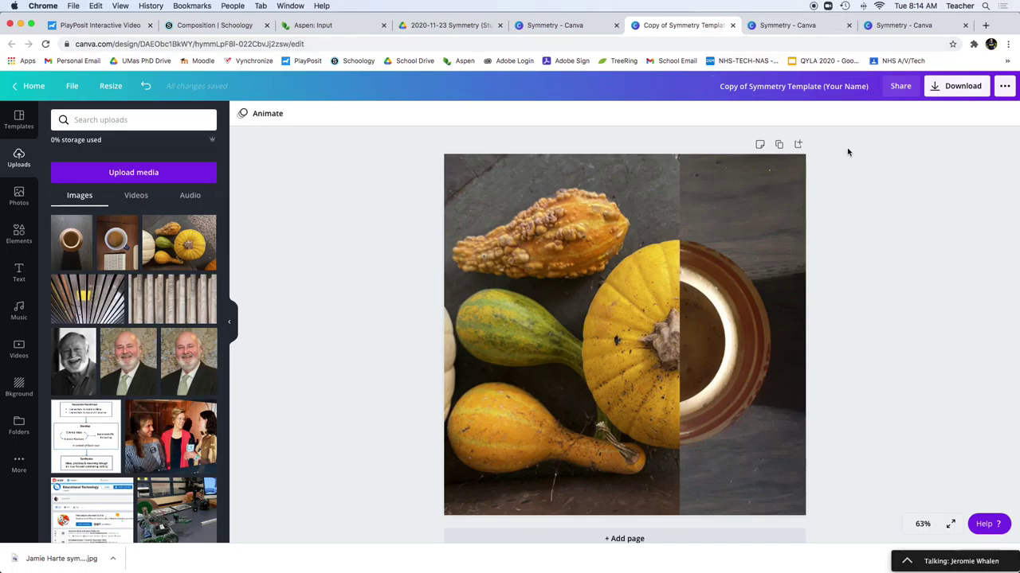
# Retitle the design from 'Copy of Symmetry Template (Your Name)' to 'Symmetry' plus the author's name in parentheses
pyautogui.click(794, 88)
pyautogui.click(796, 88)
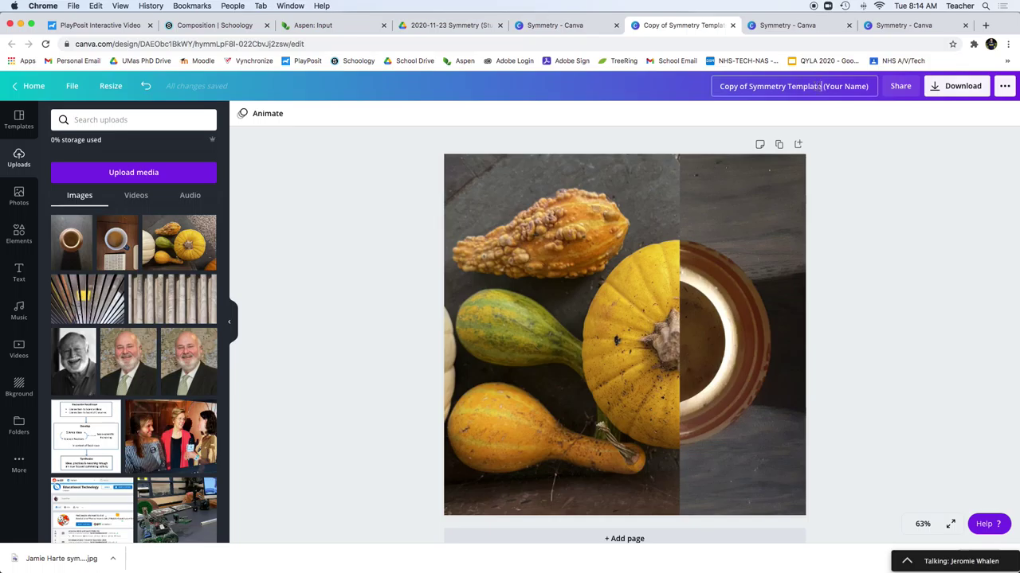
pyautogui.moveTo(868, 87); pyautogui.dragTo(719, 86)
pyautogui.click(746, 86)
pyautogui.moveTo(823, 86); pyautogui.dragTo(718, 87)
pyautogui.write('Symm')
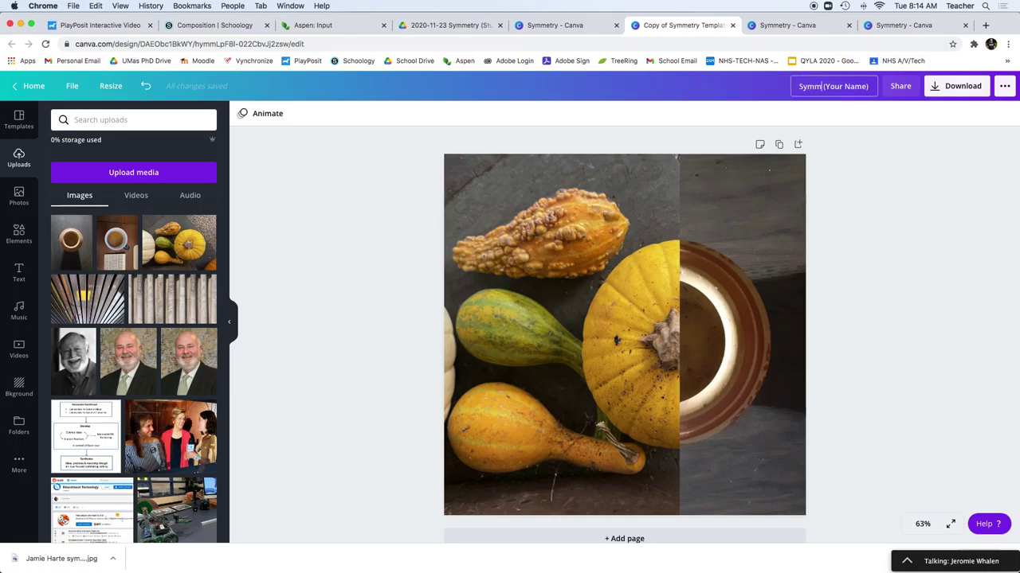
pyautogui.write('etry')
pyautogui.moveTo(865, 85); pyautogui.dragTo(828, 86)
pyautogui.write('Jeromie Whalen')
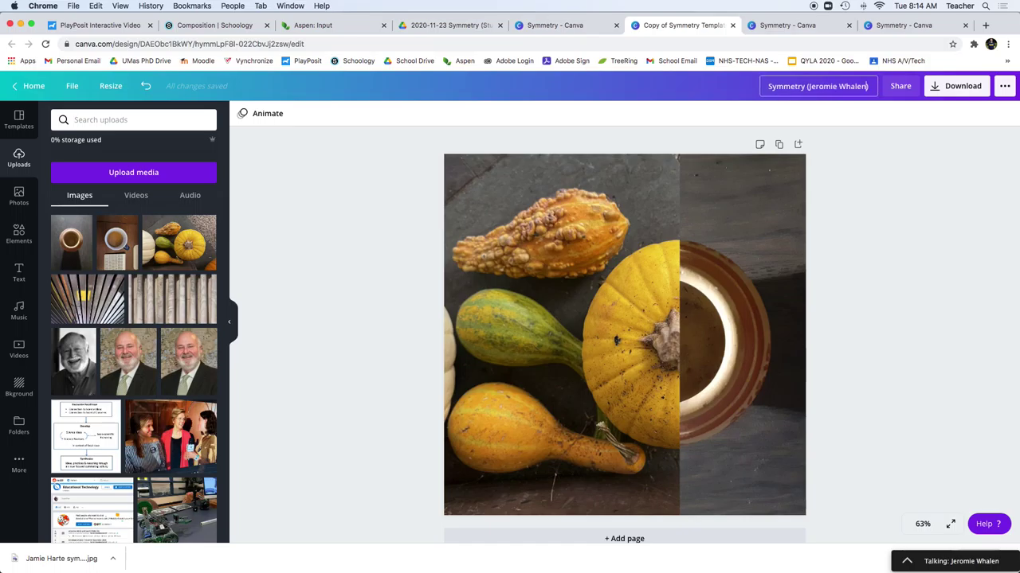